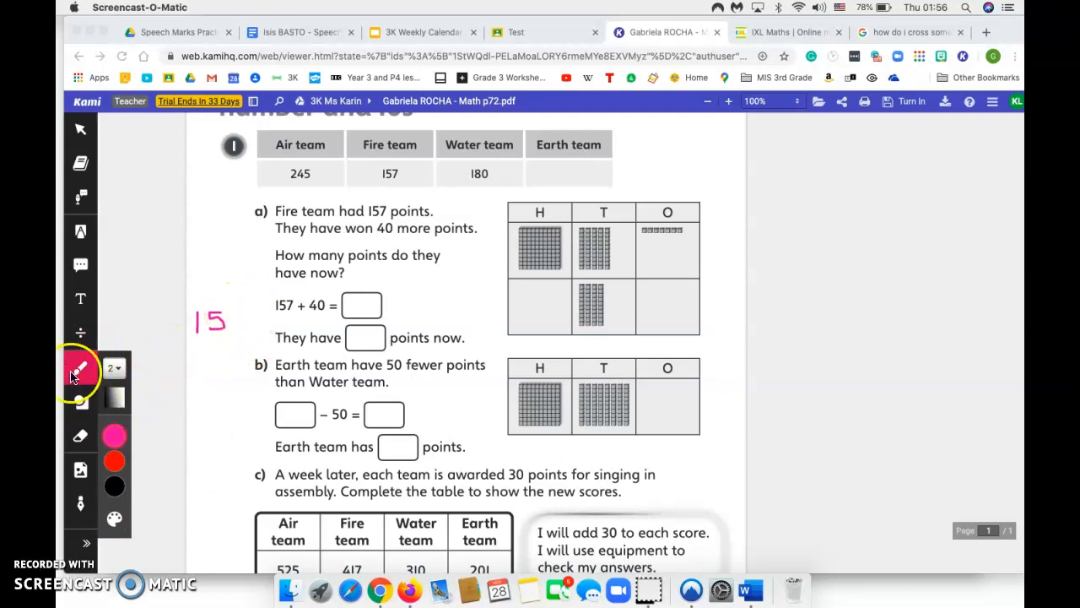
Handwrite the column addition of 157 and 40 in the margin beside question a, with a rule line and plus sign
{"action": "left_click", "coordinate": [76, 368]}
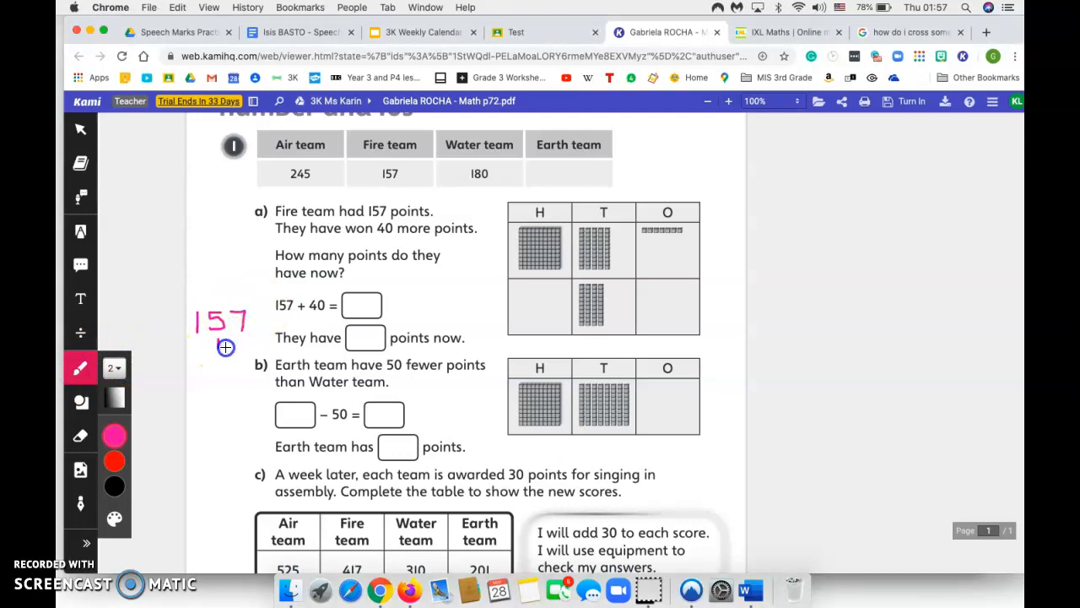
{"action": "left_click_drag", "start_coordinate": [224, 356], "coordinate": [224, 357]}
{"action": "scroll", "coordinate": [233, 345], "scroll_direction": "up", "scroll_amount": 1}
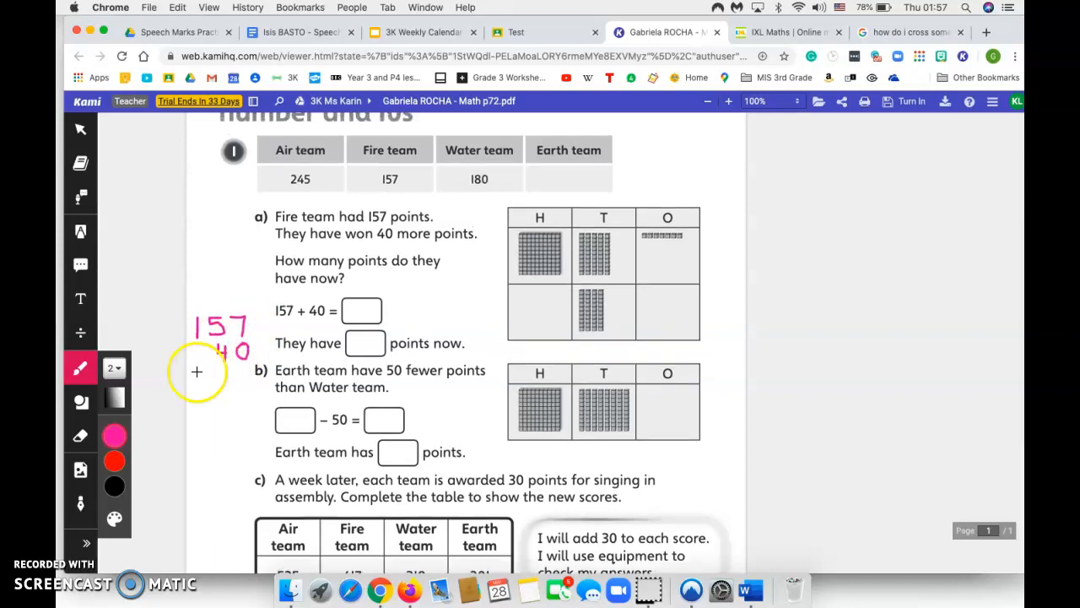
{"action": "left_click_drag", "start_coordinate": [193, 372], "coordinate": [255, 371]}
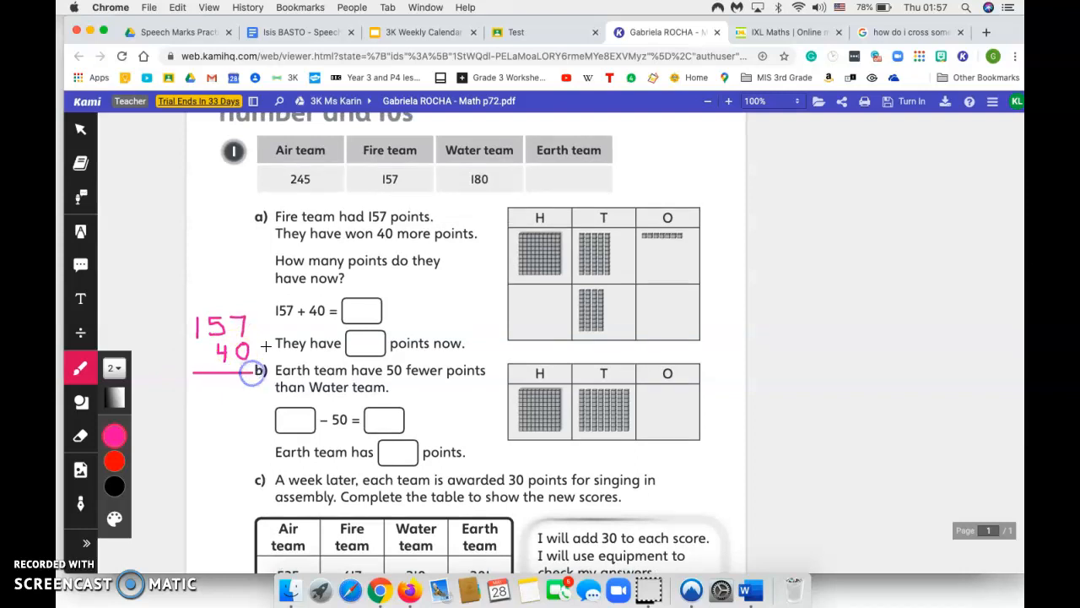
{"action": "left_click", "coordinate": [260, 355]}
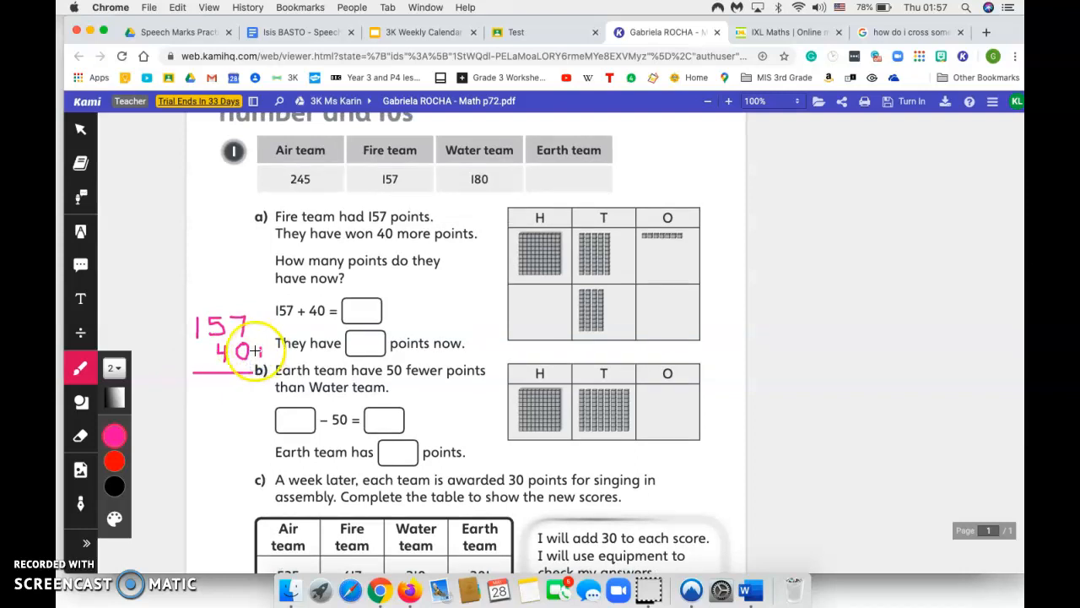
{"action": "left_click_drag", "start_coordinate": [256, 351], "coordinate": [267, 351]}
Handwrite the sum 197 under the column addition and in the 157 + 40 answer box, dismissing the Google Drive prompt
{"action": "mouse_move", "coordinate": [262, 344]}
{"action": "left_mouse_down"}
{"action": "mouse_move", "coordinate": [248, 393]}
{"action": "mouse_move", "coordinate": [226, 384]}
{"action": "mouse_move", "coordinate": [225, 398]}
{"action": "left_mouse_up"}
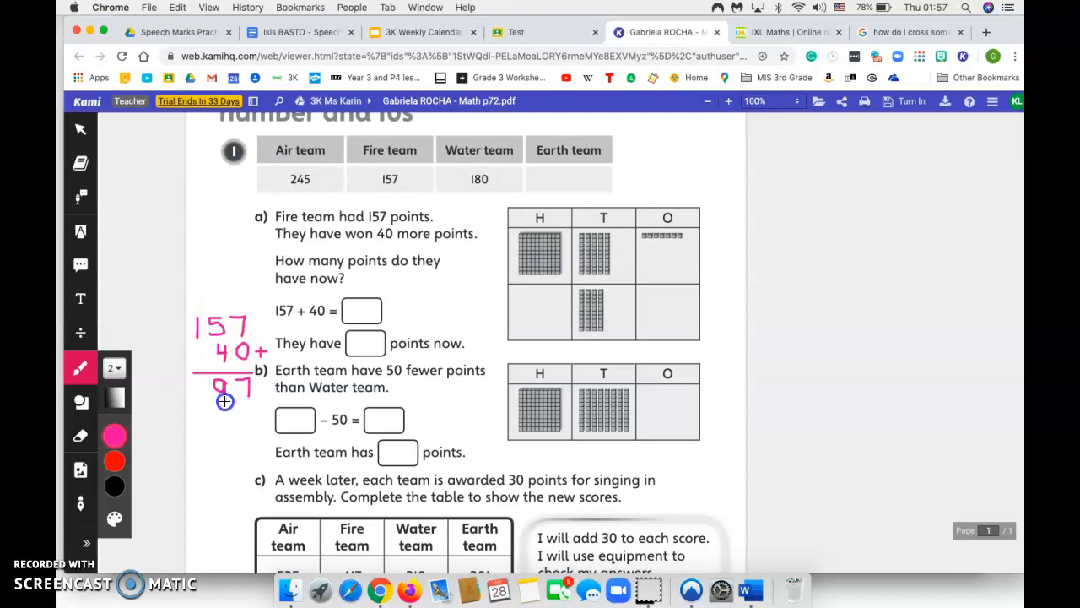
{"action": "left_click", "coordinate": [200, 359]}
{"action": "left_click", "coordinate": [201, 384]}
{"action": "left_click_drag", "start_coordinate": [200, 400], "coordinate": [201, 401]}
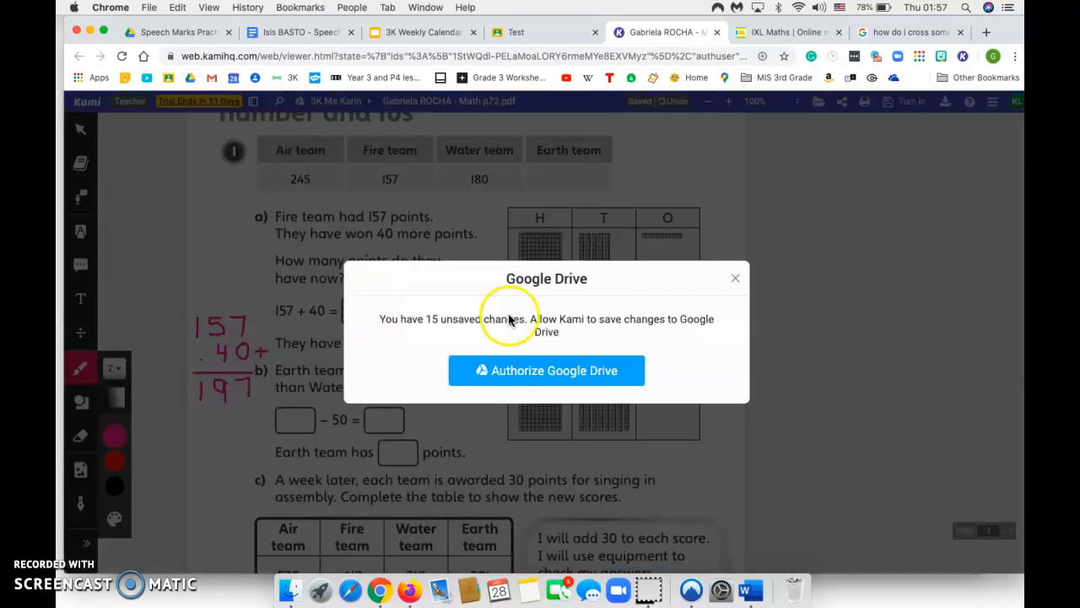
{"action": "left_click", "coordinate": [737, 278]}
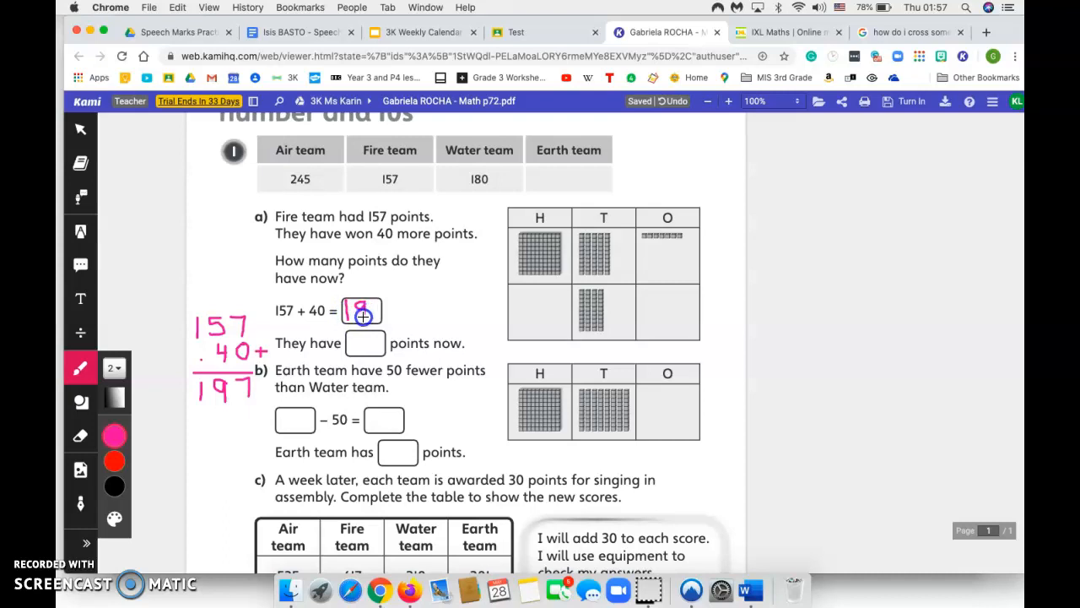
{"action": "left_click_drag", "start_coordinate": [367, 308], "coordinate": [371, 320]}
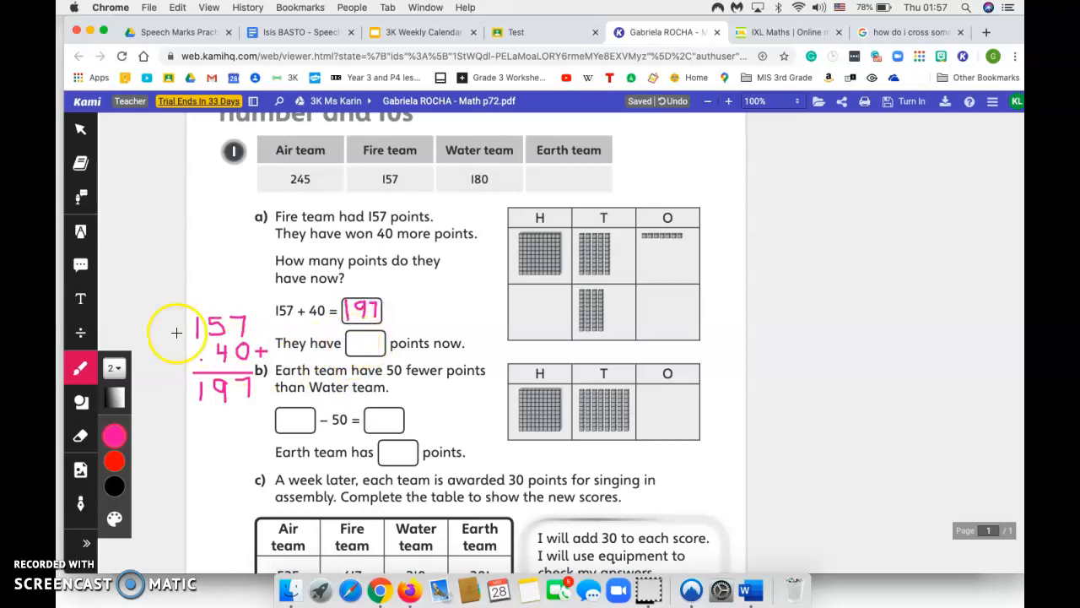
Add purple text boxes reading 197 in the "They have … points now" blank and 180 in question b's first box
{"action": "left_click", "coordinate": [81, 306]}
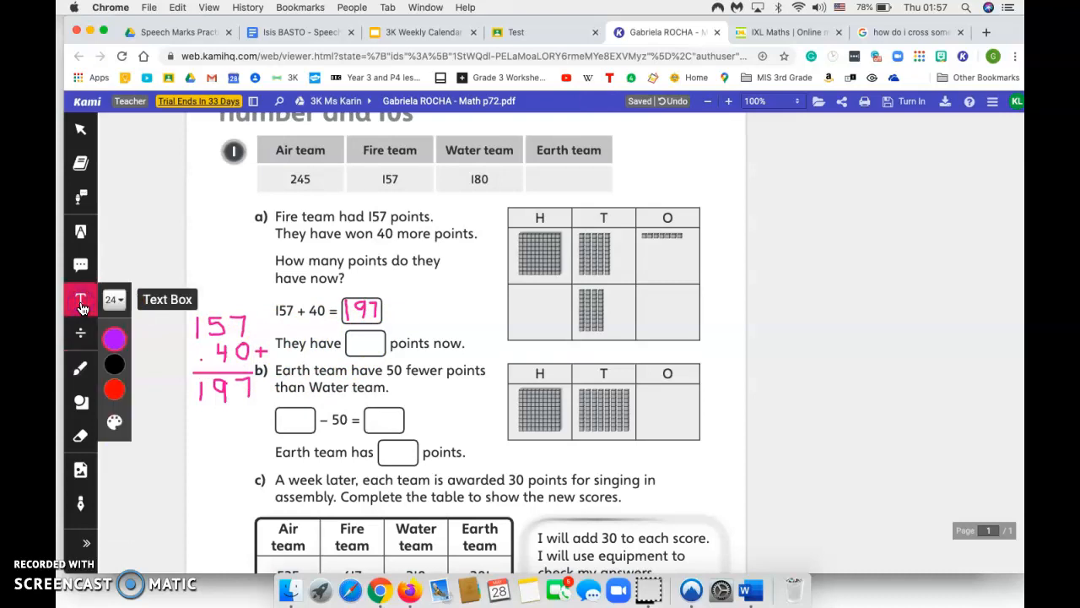
{"action": "left_click", "coordinate": [363, 343]}
{"action": "left_click", "coordinate": [168, 350]}
{"action": "left_click", "coordinate": [117, 339]}
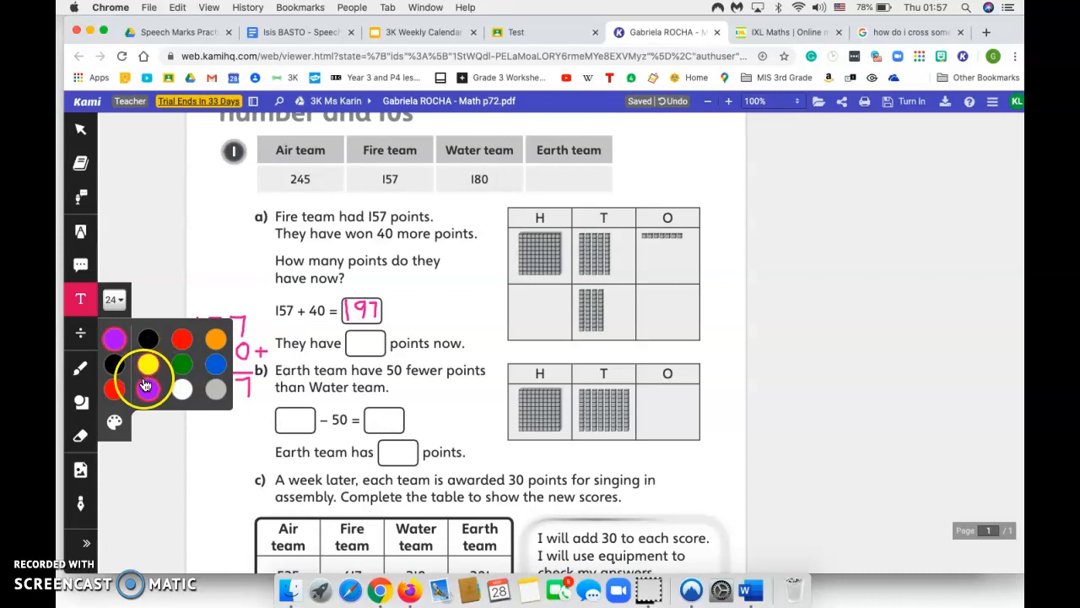
{"action": "left_click", "coordinate": [351, 340]}
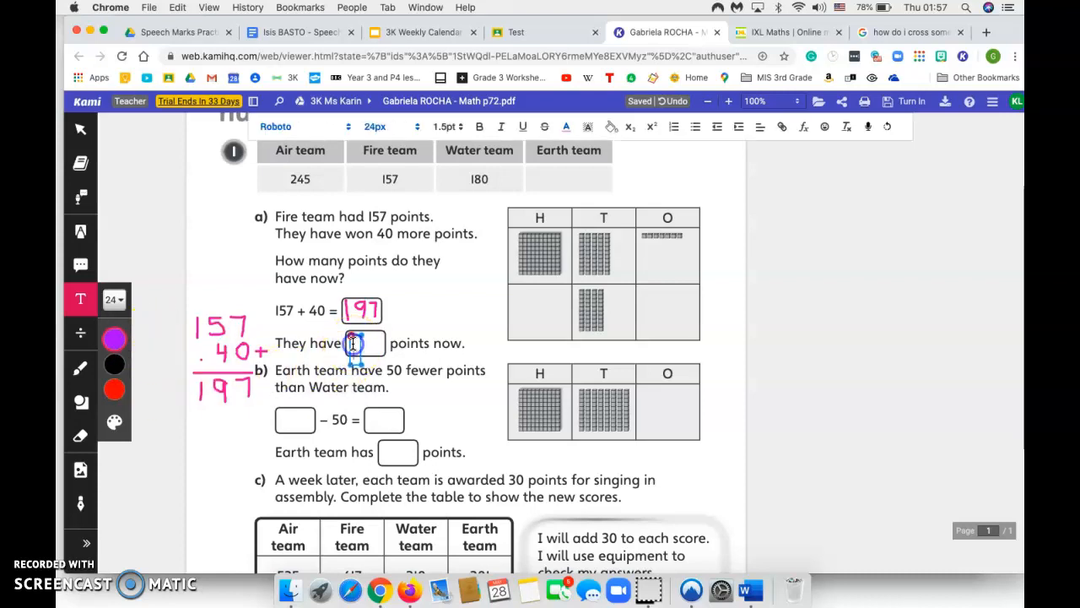
{"action": "left_click", "coordinate": [355, 341]}
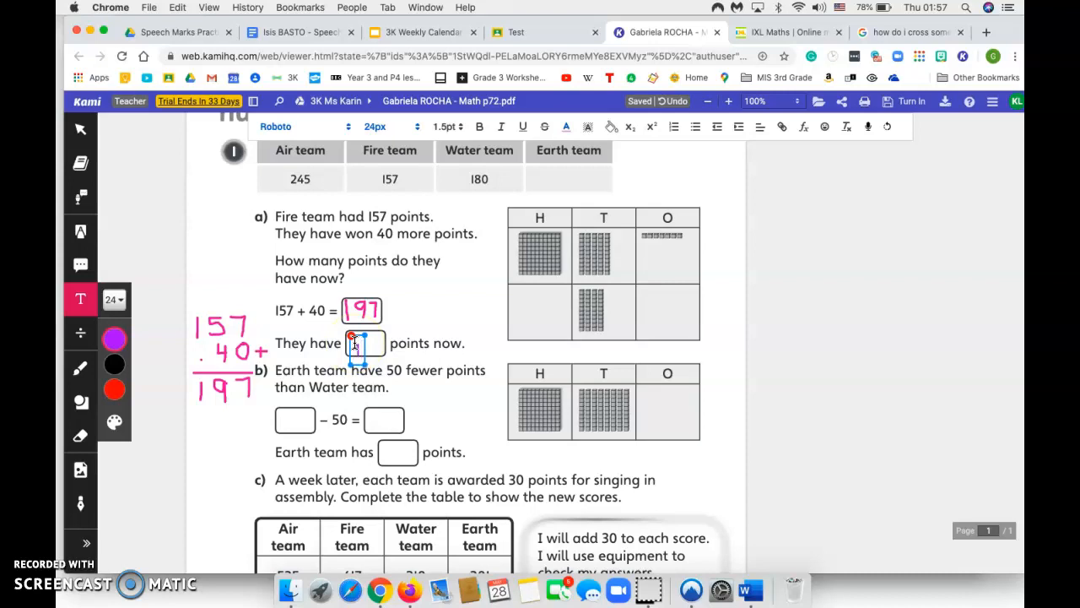
{"action": "left_click", "coordinate": [464, 431]}
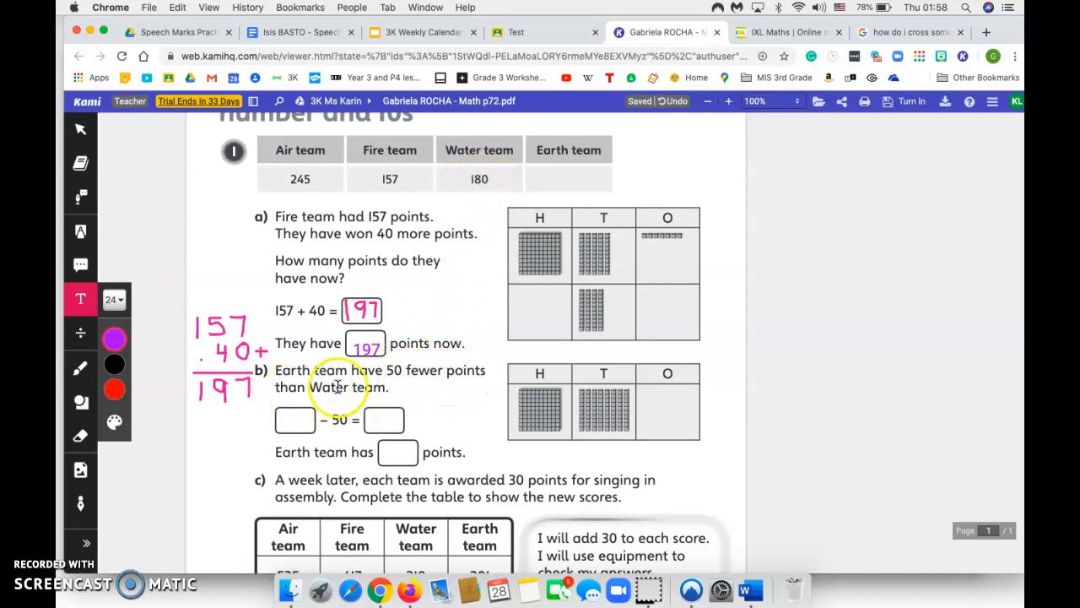
{"action": "left_click", "coordinate": [280, 418]}
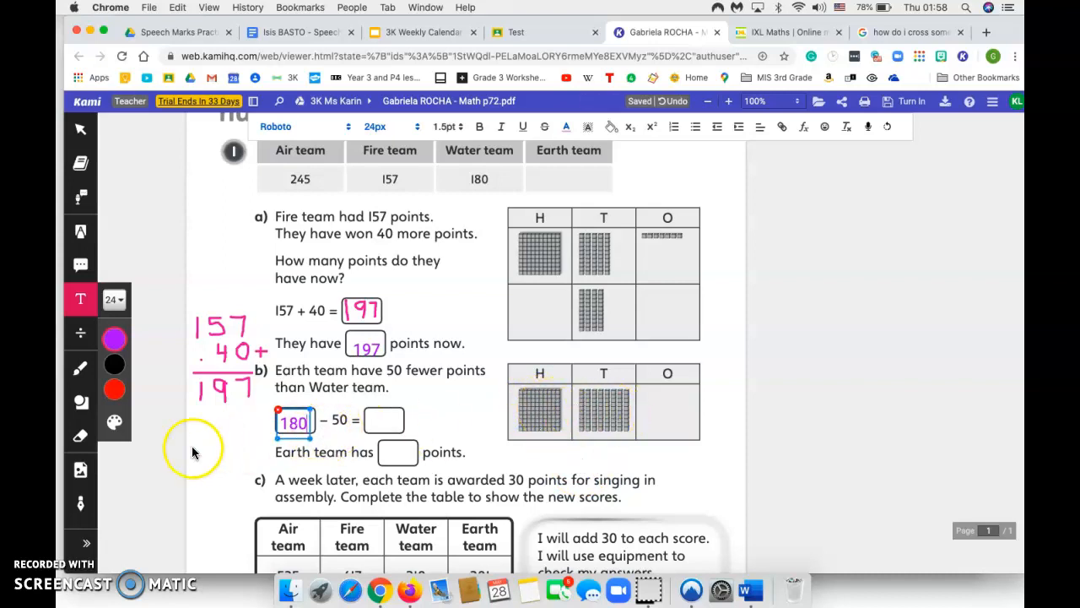
Draw in black to cross out five tens rods in question b's chart and handwrite 130 as the subtraction answer
{"action": "left_click", "coordinate": [79, 371]}
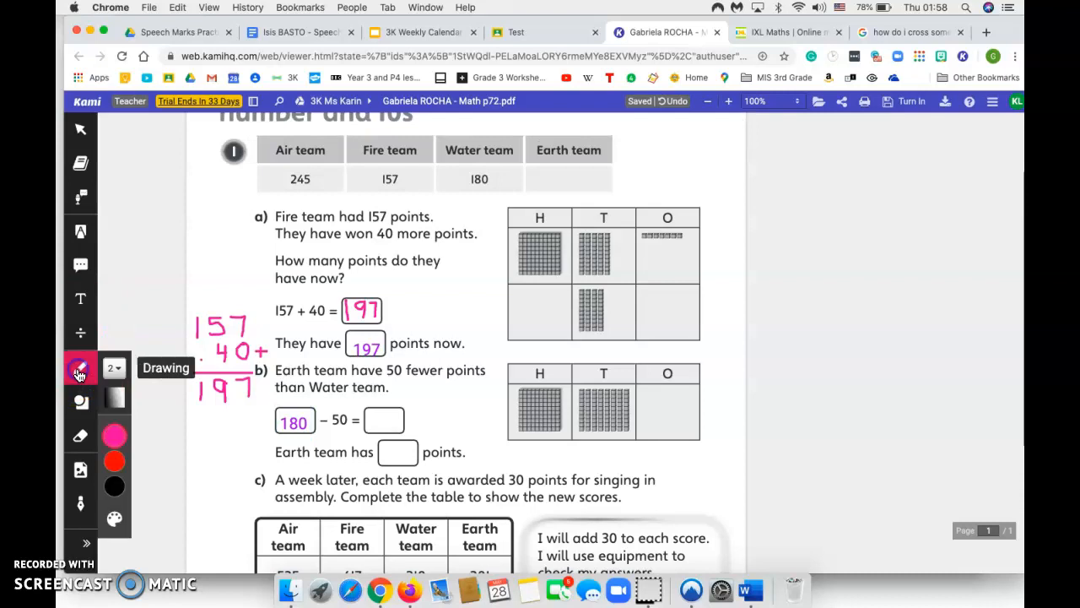
{"action": "left_click", "coordinate": [113, 488]}
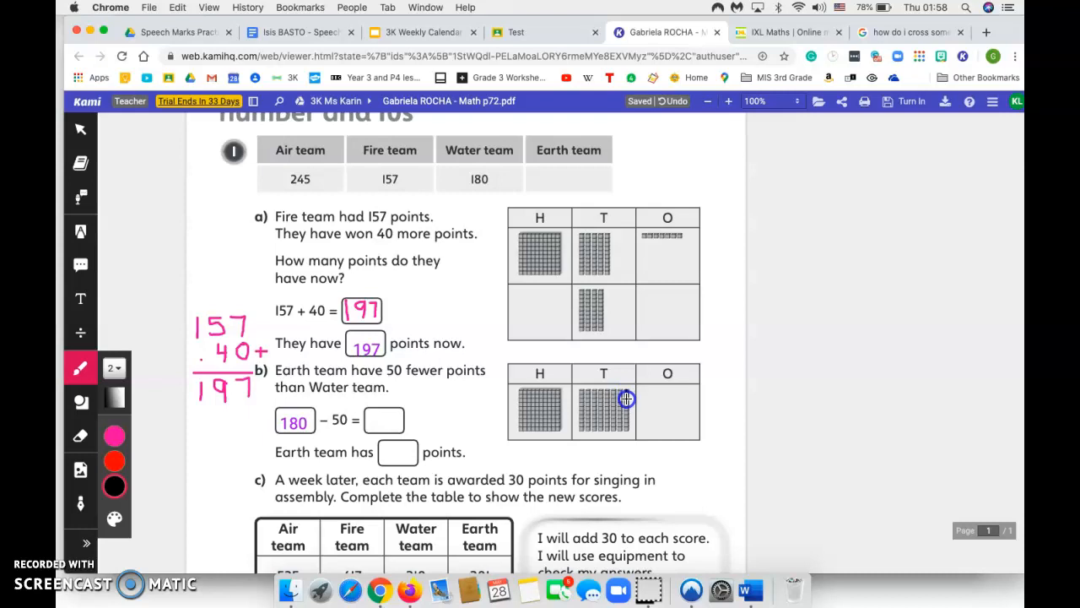
{"action": "left_click_drag", "start_coordinate": [627, 430], "coordinate": [619, 390]}
{"action": "left_click_drag", "start_coordinate": [620, 432], "coordinate": [611, 390]}
{"action": "left_click_drag", "start_coordinate": [608, 430], "coordinate": [600, 389]}
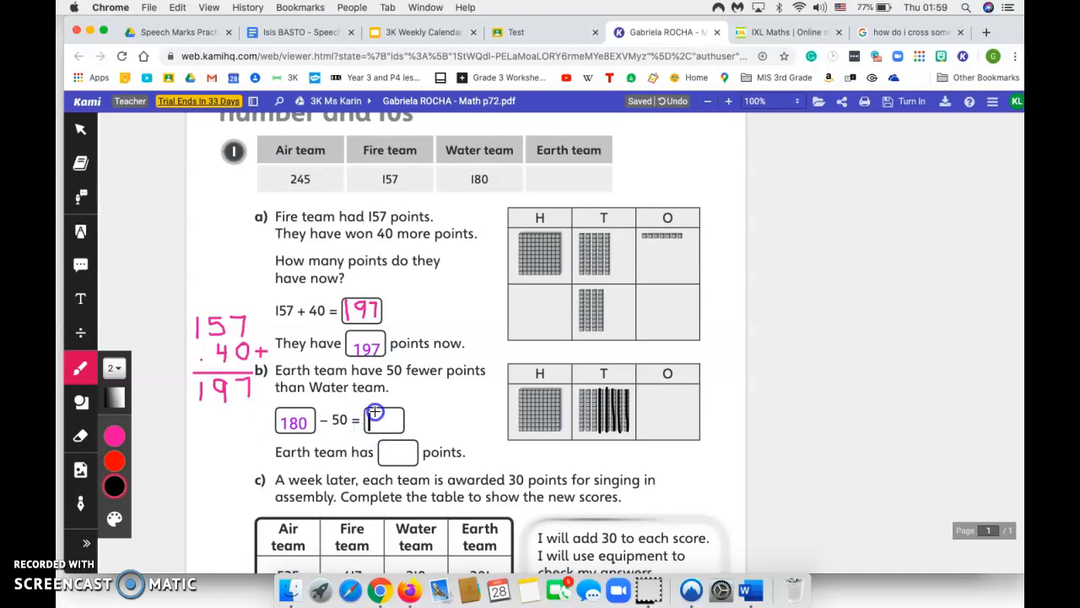
{"action": "left_click_drag", "start_coordinate": [376, 427], "coordinate": [392, 415]}
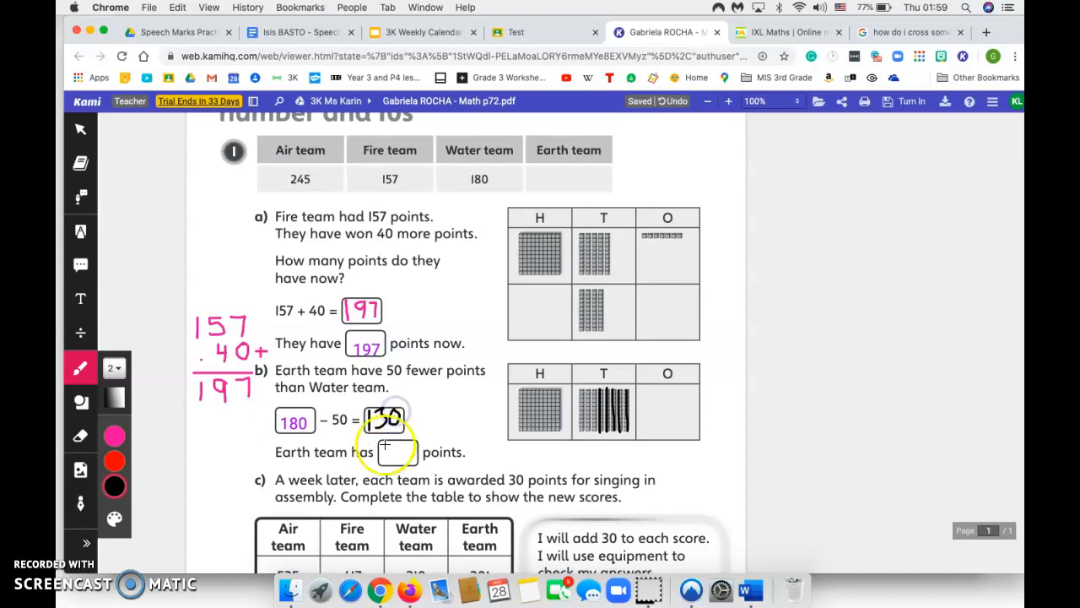
Add a text box reading 130 in the "Earth team has … points" blank
{"action": "left_click", "coordinate": [80, 299]}
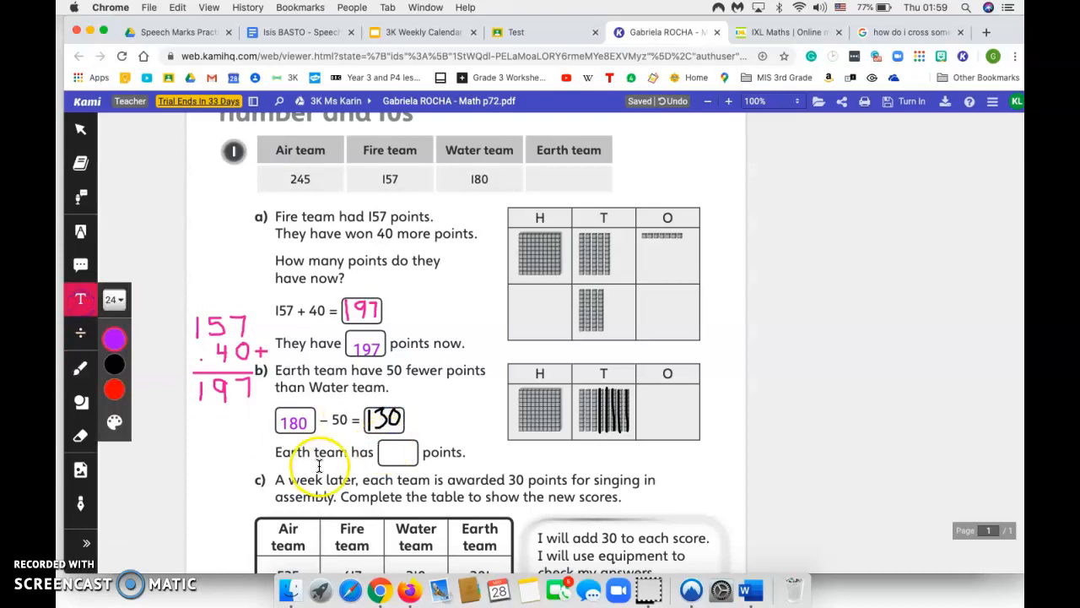
{"action": "left_click", "coordinate": [381, 453]}
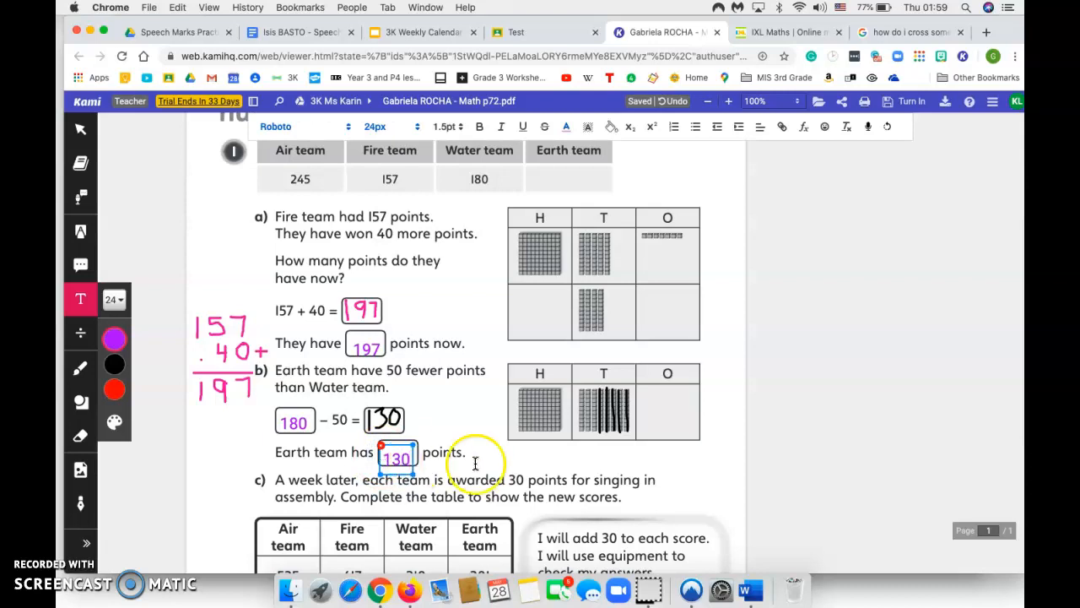
{"action": "left_click", "coordinate": [506, 484]}
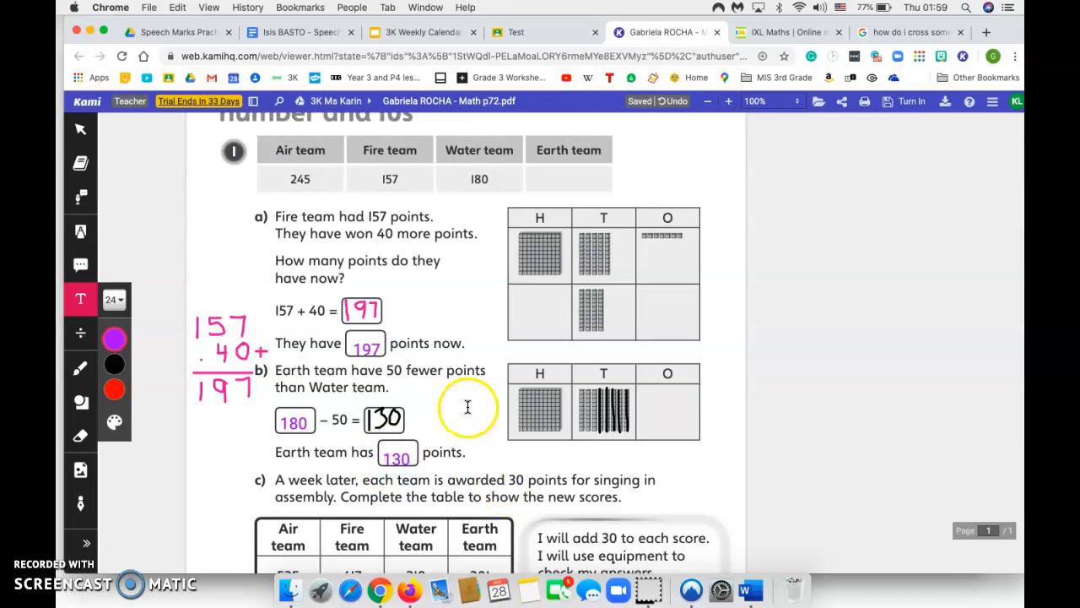
{"action": "scroll", "coordinate": [468, 406], "scroll_direction": "up", "scroll_amount": 3}
{"action": "scroll", "coordinate": [468, 406], "scroll_direction": "down", "scroll_amount": 5}
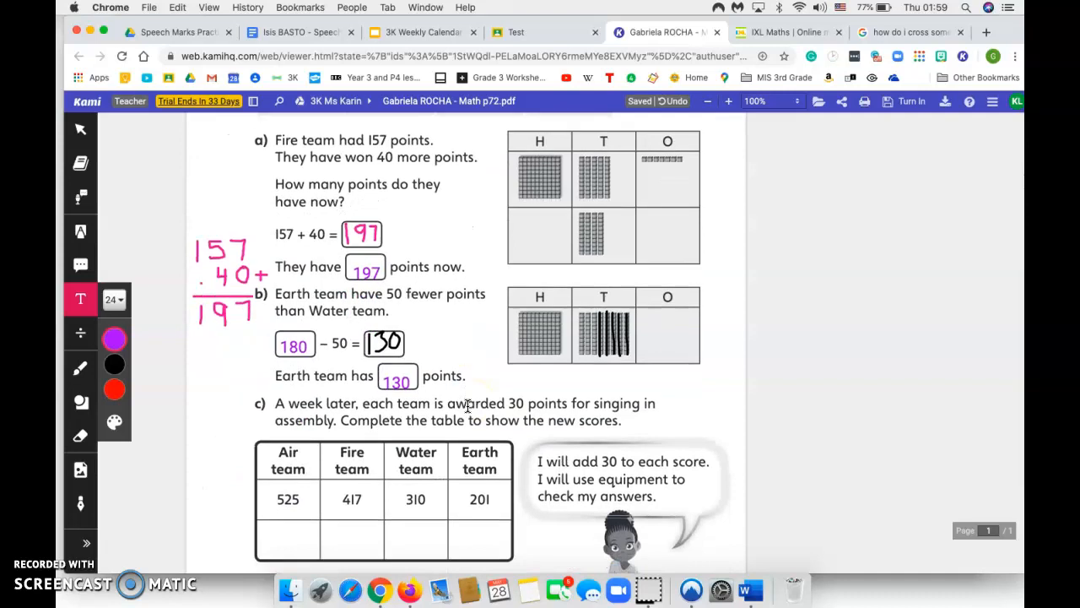
{"action": "scroll", "coordinate": [450, 264], "scroll_direction": "up", "scroll_amount": 2}
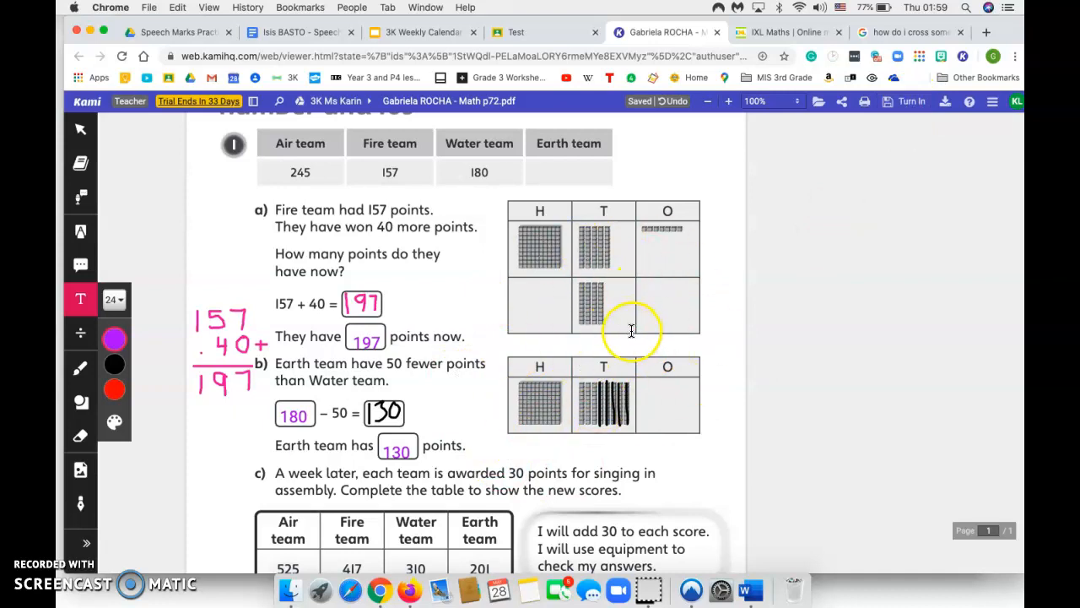
Submit the Math p72 worksheet from Kami and authorize saving to Google Drive with the student's school account
{"action": "left_click", "coordinate": [898, 106]}
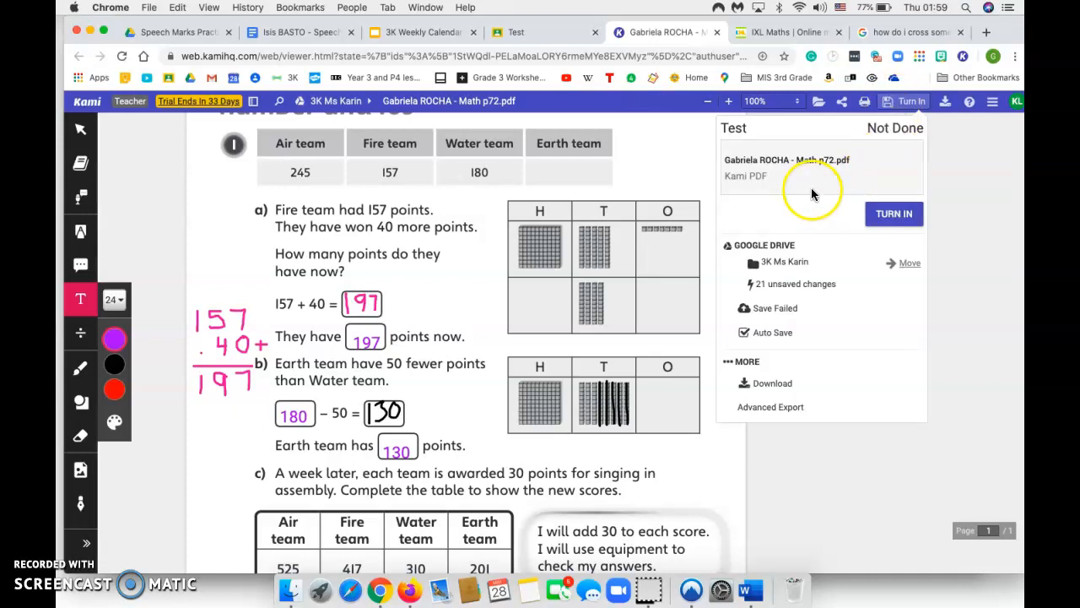
{"action": "left_click", "coordinate": [895, 216]}
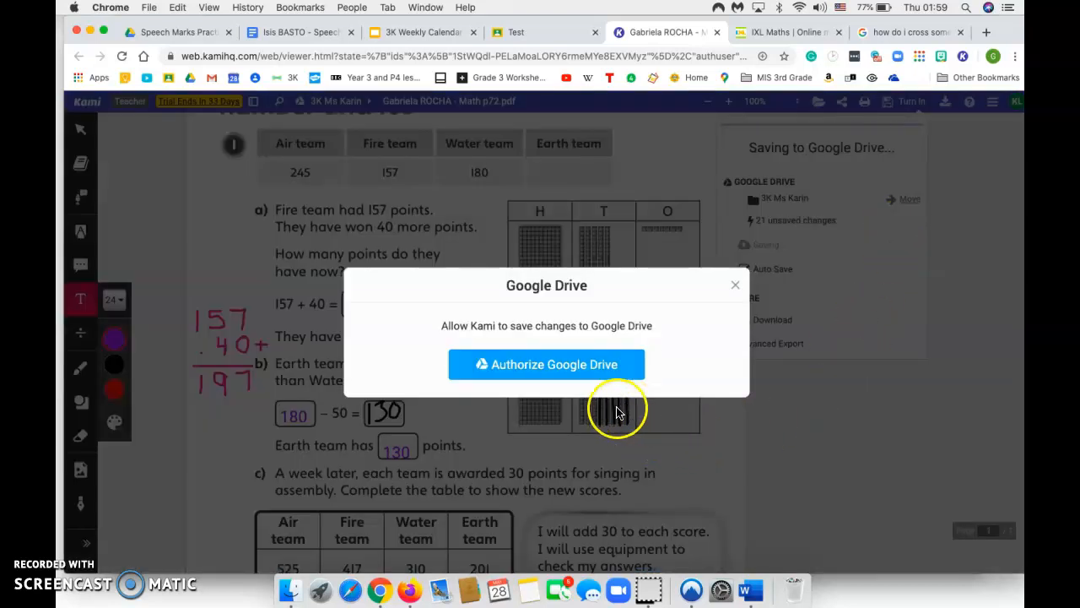
{"action": "left_click", "coordinate": [544, 364]}
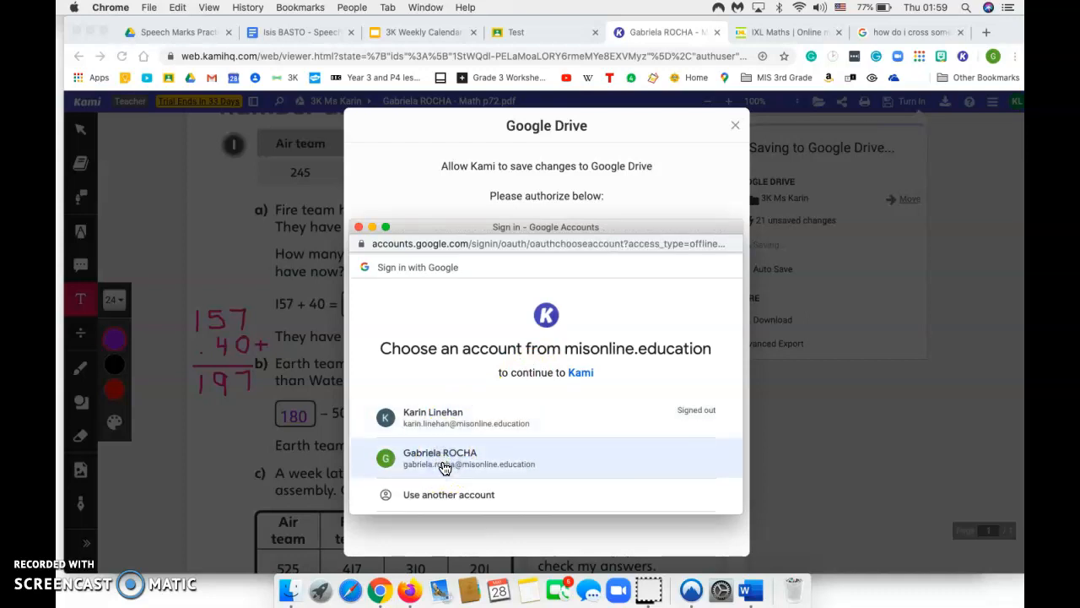
{"action": "left_click", "coordinate": [445, 468]}
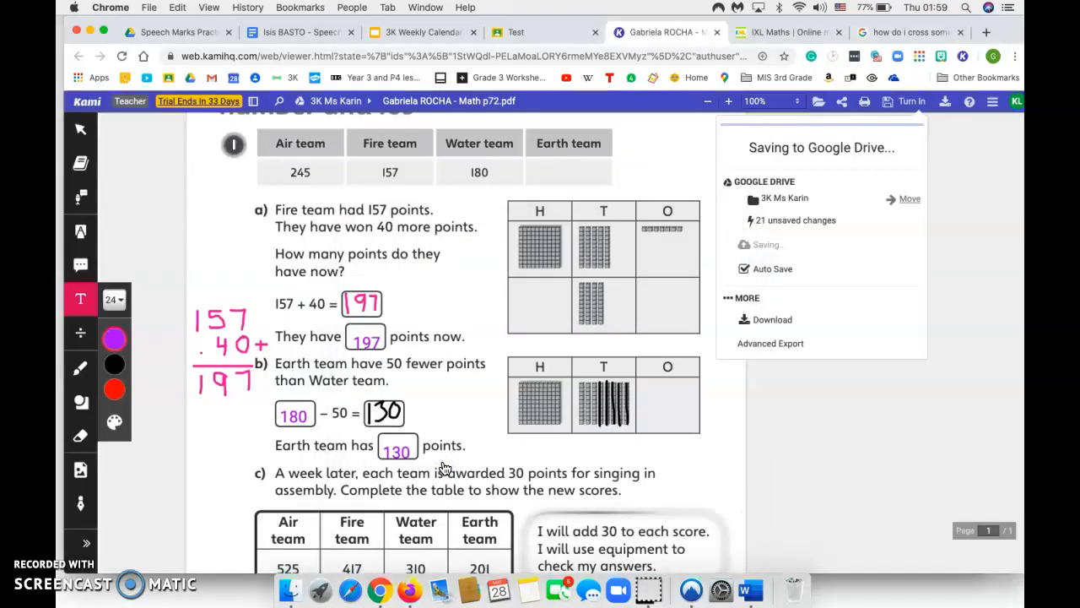
Check the worksheet's Google Drive save status in the submission details
{"action": "left_click", "coordinate": [823, 412]}
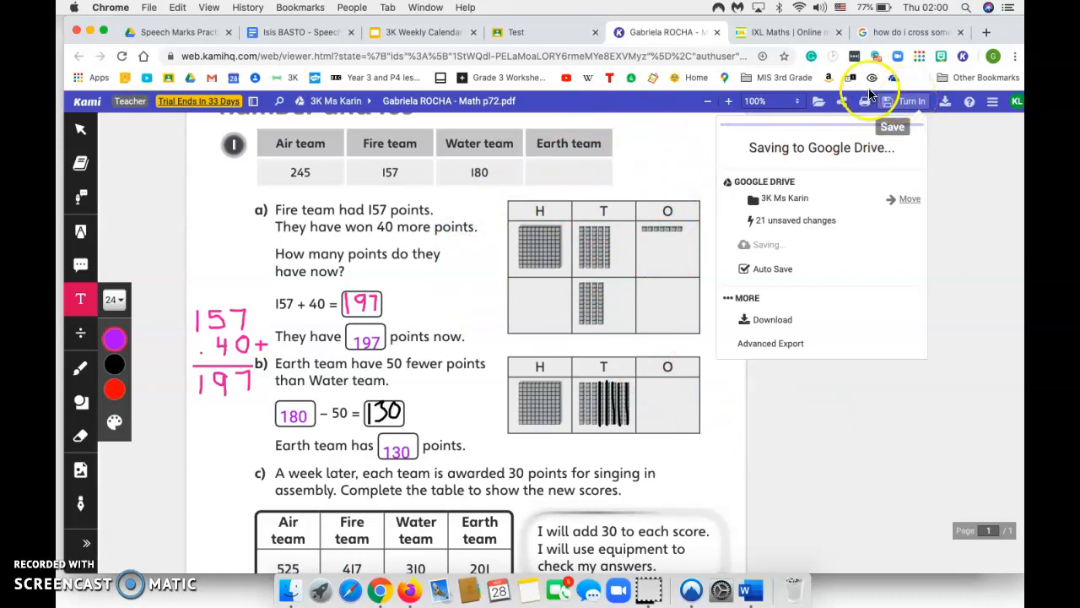
{"action": "left_click", "coordinate": [865, 425]}
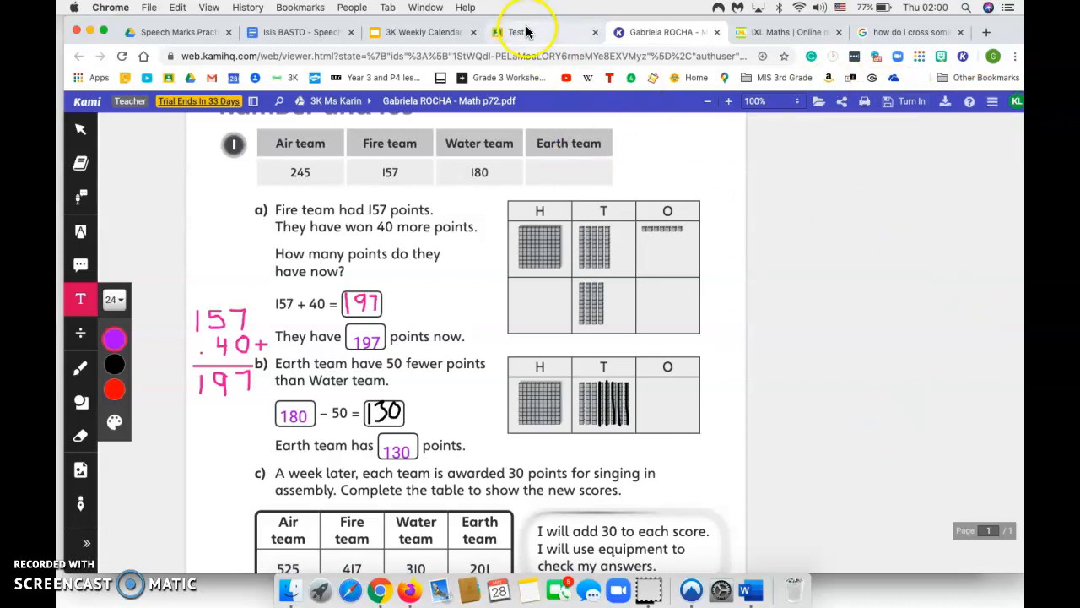
{"action": "left_click", "coordinate": [913, 107]}
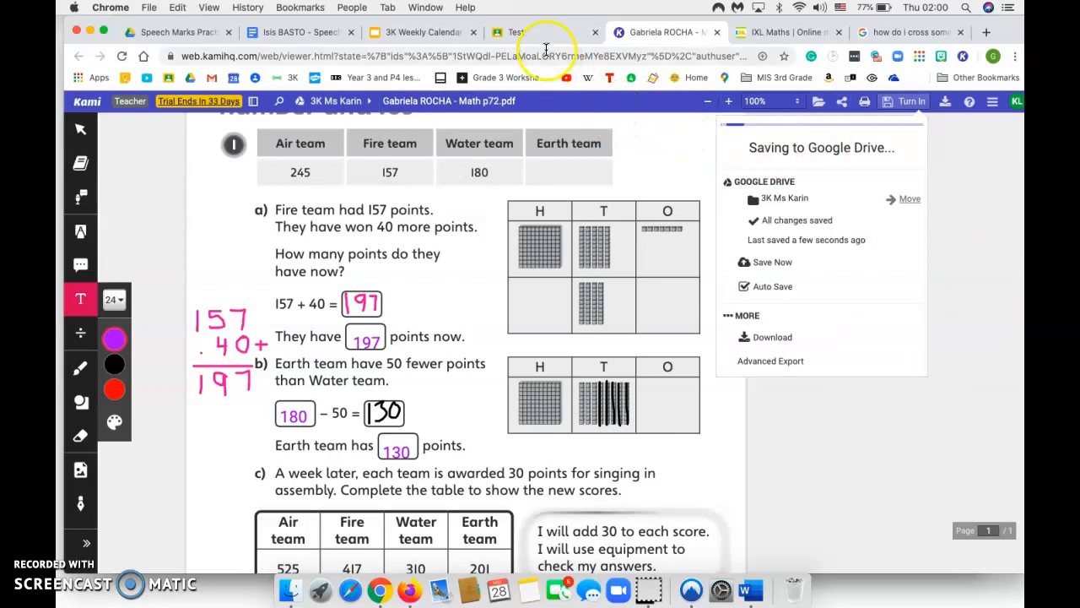
Switch to the Test assignment in Google Classroom, close the PDF preview, and turn in the work with confirmation
{"action": "left_click", "coordinate": [524, 32]}
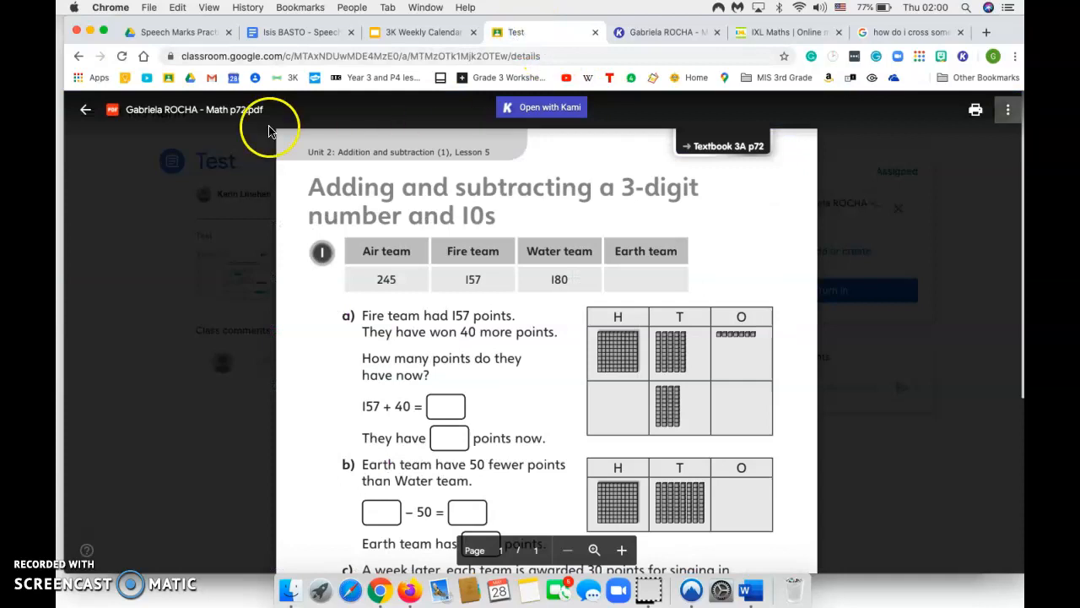
{"action": "left_click", "coordinate": [84, 114]}
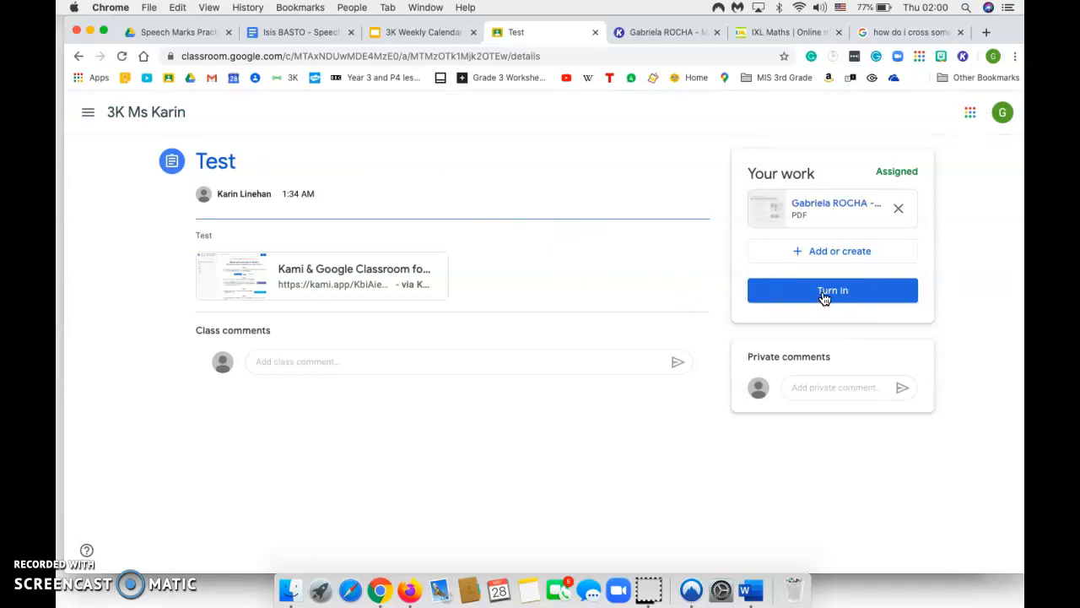
{"action": "left_click", "coordinate": [675, 32]}
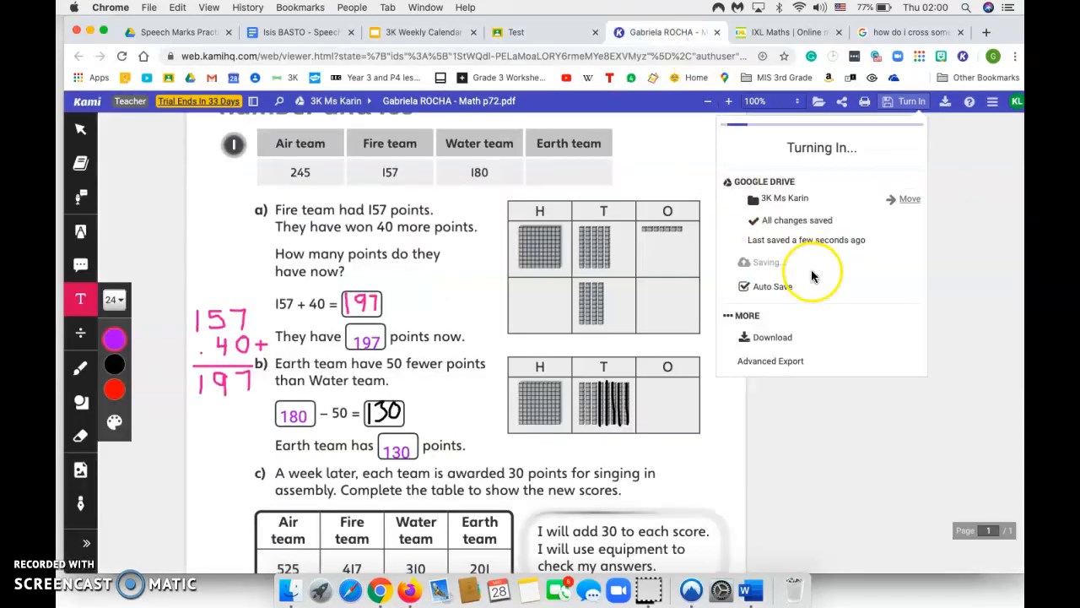
{"action": "left_click", "coordinate": [519, 32]}
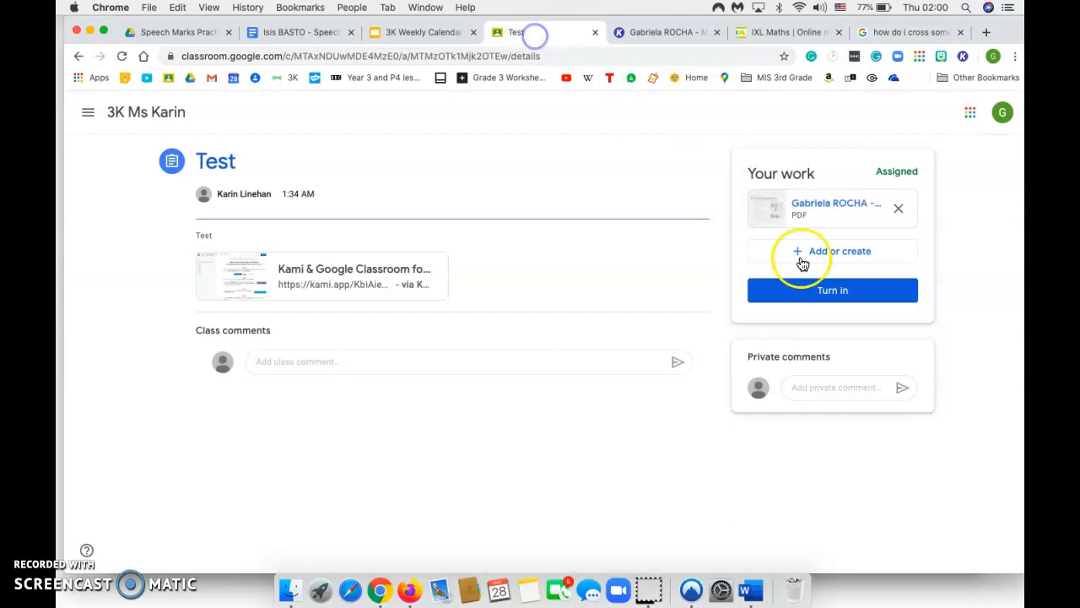
{"action": "left_click", "coordinate": [830, 291]}
{"action": "left_click", "coordinate": [633, 385]}
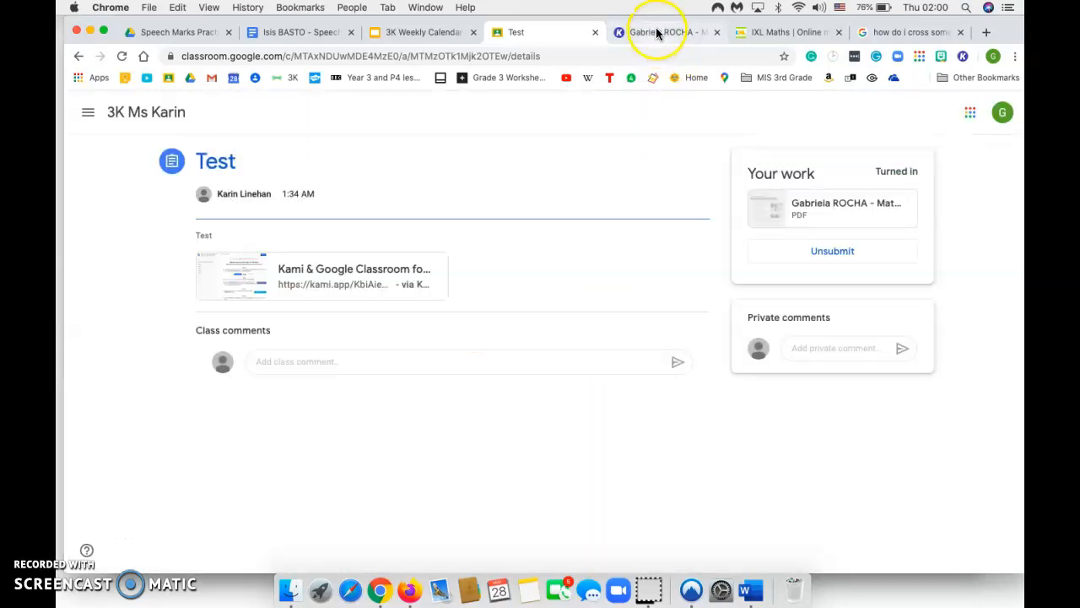
Switch back to the Math p72 worksheet in Kami and unsubmit it from the Test assignment
{"action": "left_click", "coordinate": [657, 34]}
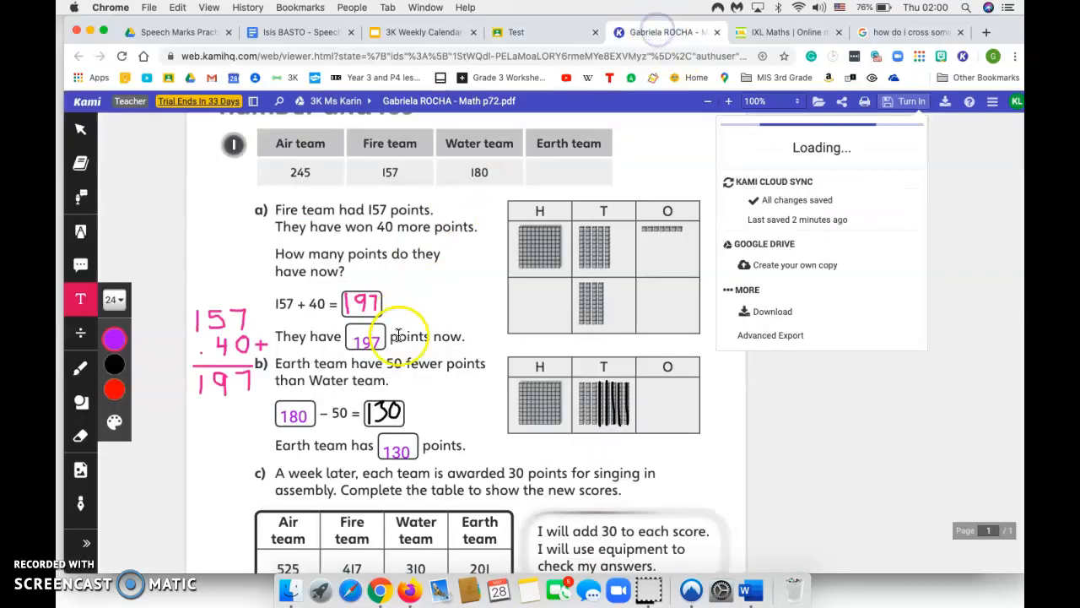
{"action": "left_click", "coordinate": [360, 340]}
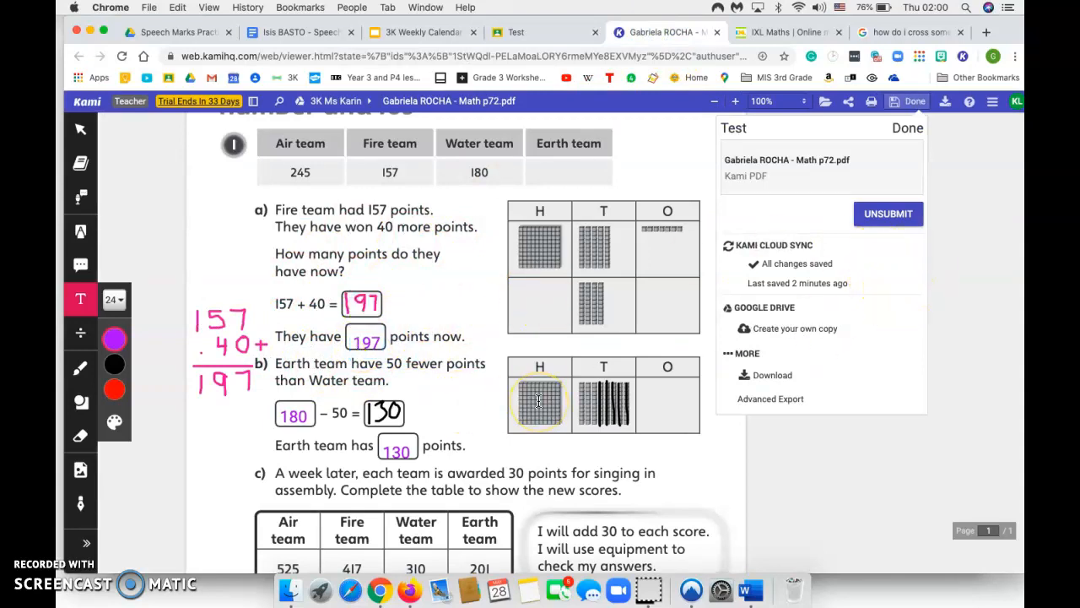
{"action": "scroll", "coordinate": [539, 402], "scroll_direction": "down", "scroll_amount": 1}
{"action": "scroll", "coordinate": [538, 401], "scroll_direction": "up", "scroll_amount": 2}
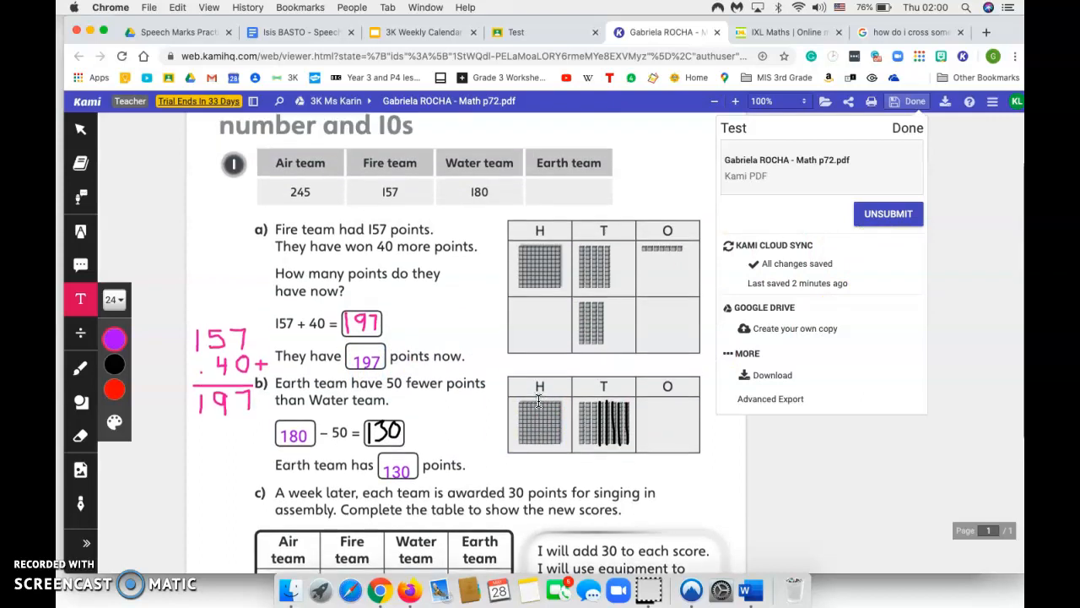
{"action": "left_click", "coordinate": [890, 214]}
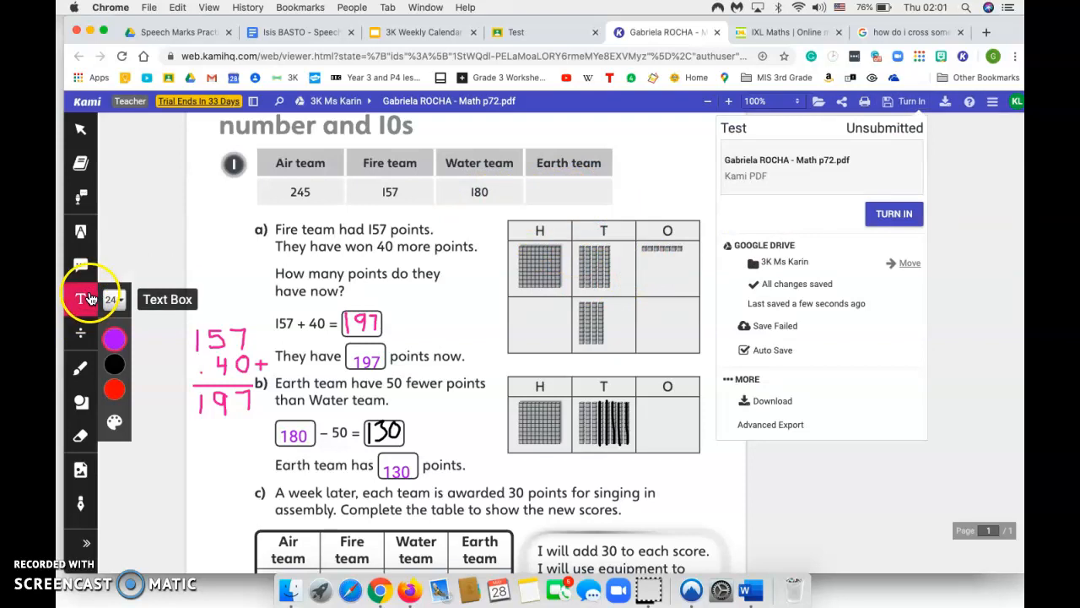
Add a text box reading 130 in the empty Earth team cell of the points table
{"action": "left_click", "coordinate": [548, 188]}
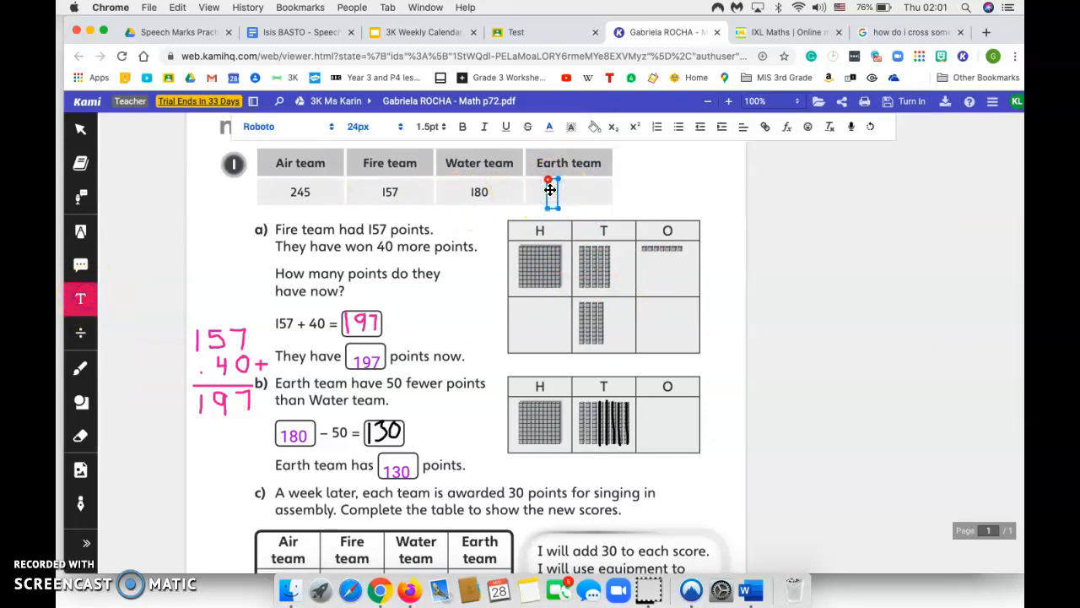
{"action": "left_click", "coordinate": [683, 213]}
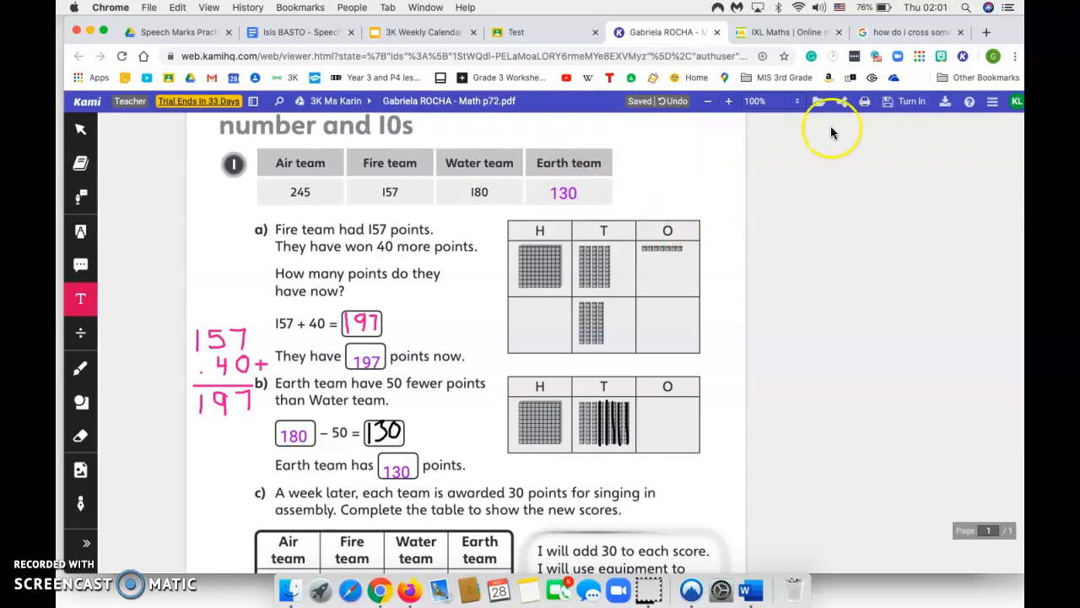
Turn in the edited Math p72 worksheet to the Test assignment again from Kami
{"action": "left_click", "coordinate": [912, 101]}
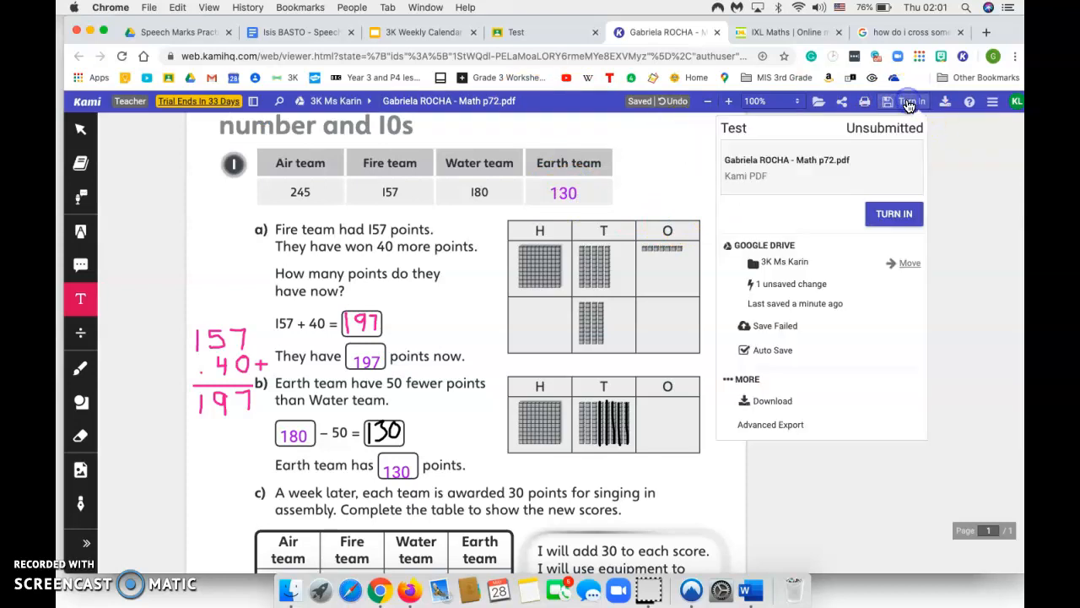
{"action": "left_click", "coordinate": [908, 216]}
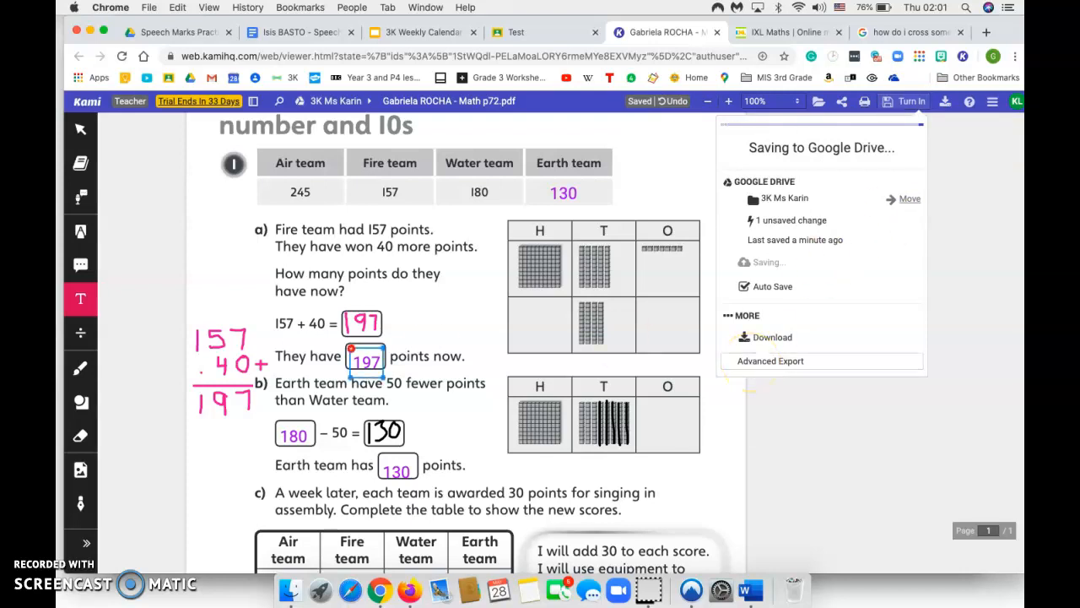
{"action": "left_click", "coordinate": [88, 545]}
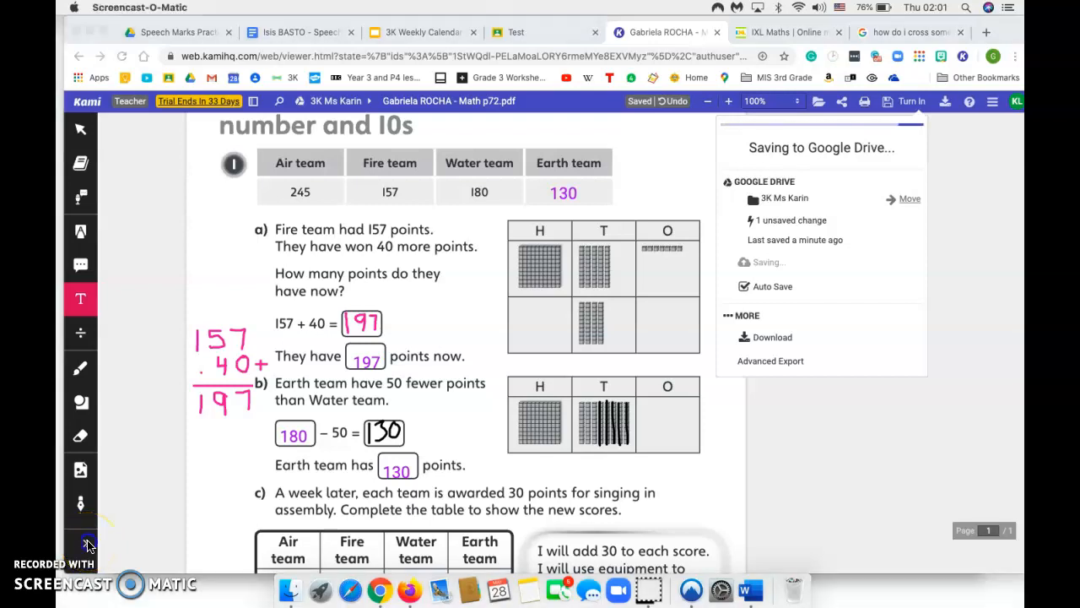